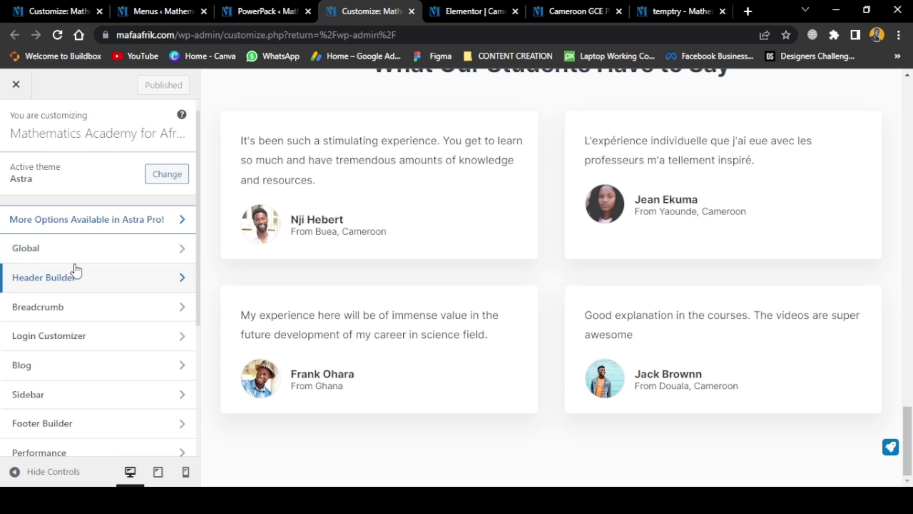
- Open the Global panel (Typography, Colors, Container, Buttons) with the homepage preview scrolled to the top
left_click(115, 262)
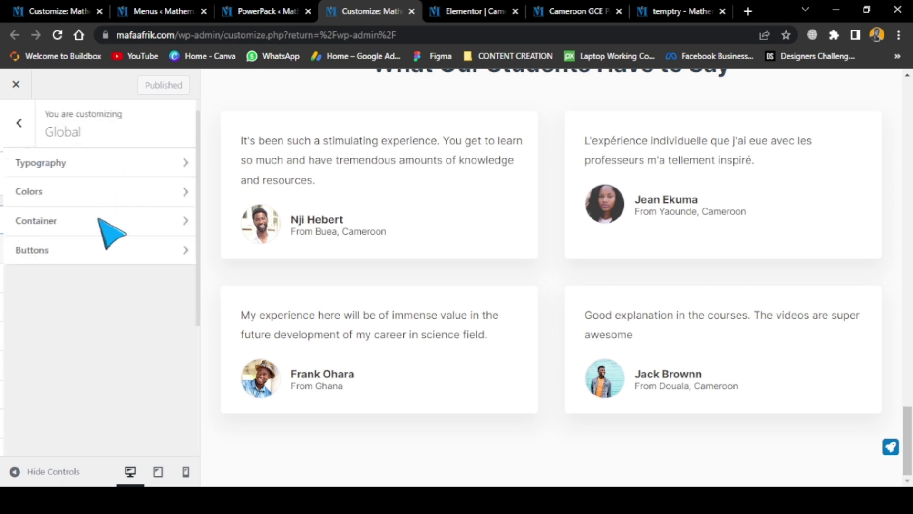
scroll(419, 247, "up", 15)
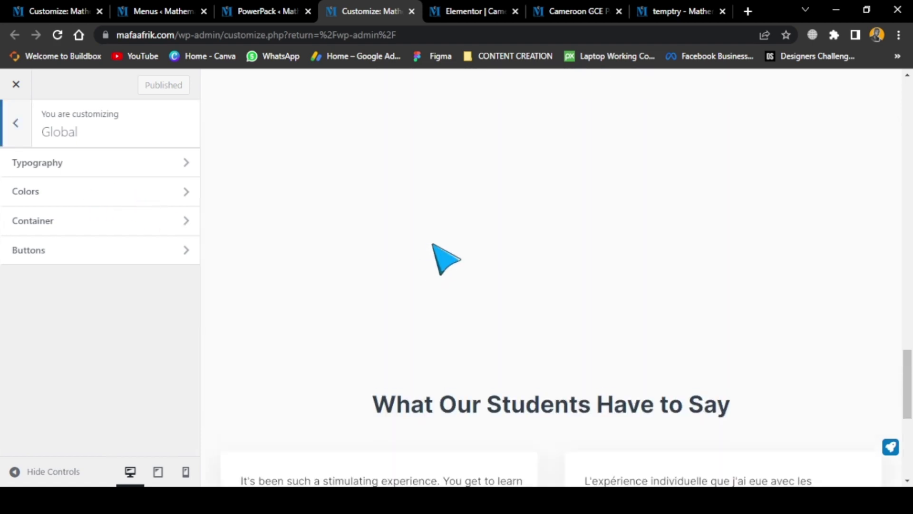
scroll(473, 257, "up", 15)
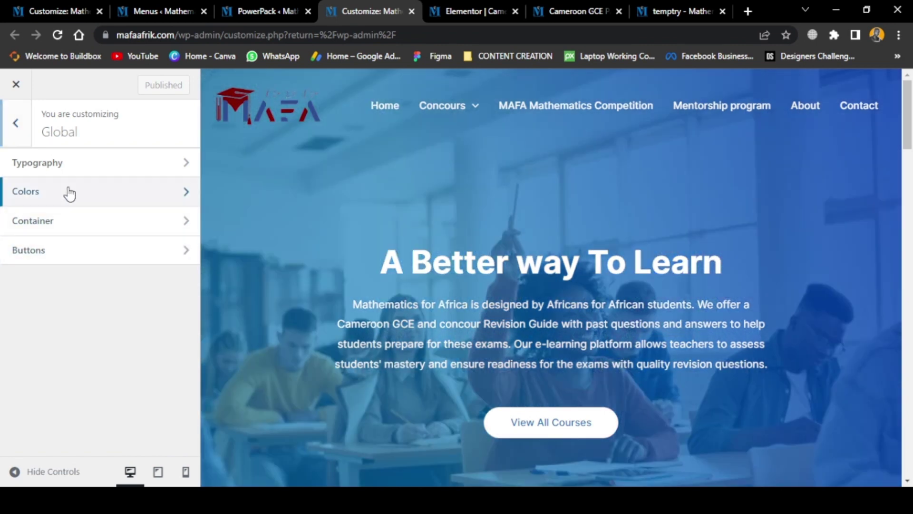
left_click(170, 204)
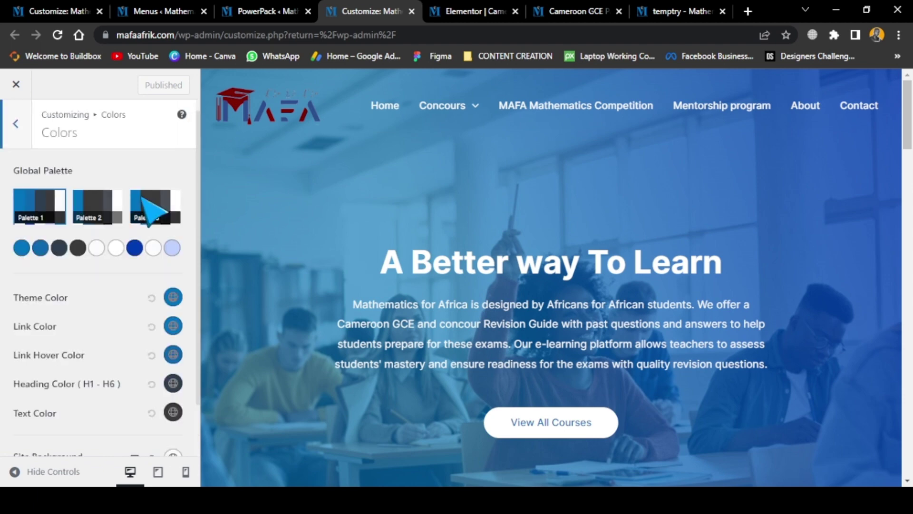
scroll(297, 259, "down", 7)
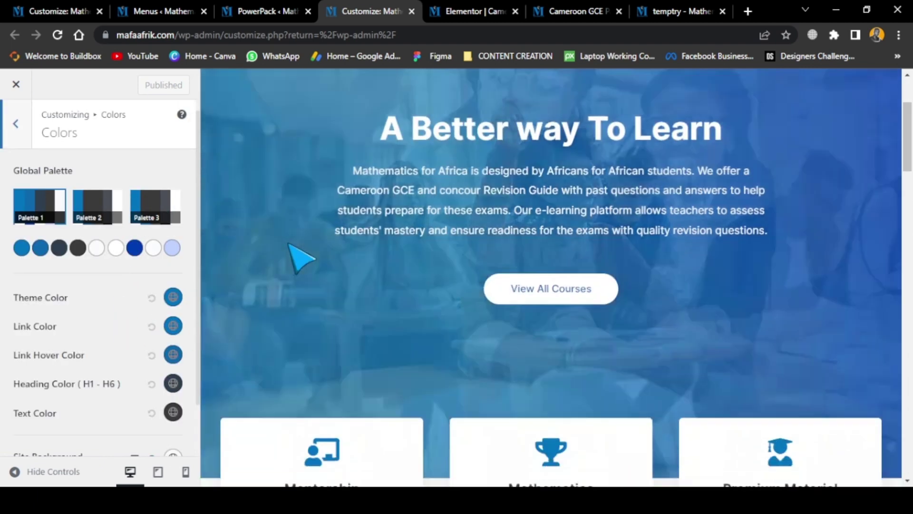
scroll(50, 240, "down", 1)
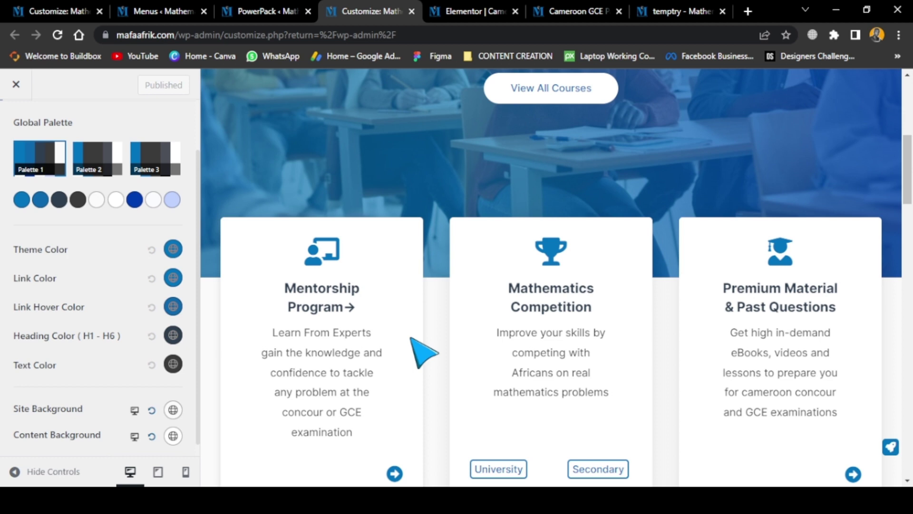
scroll(537, 447, "down", 3)
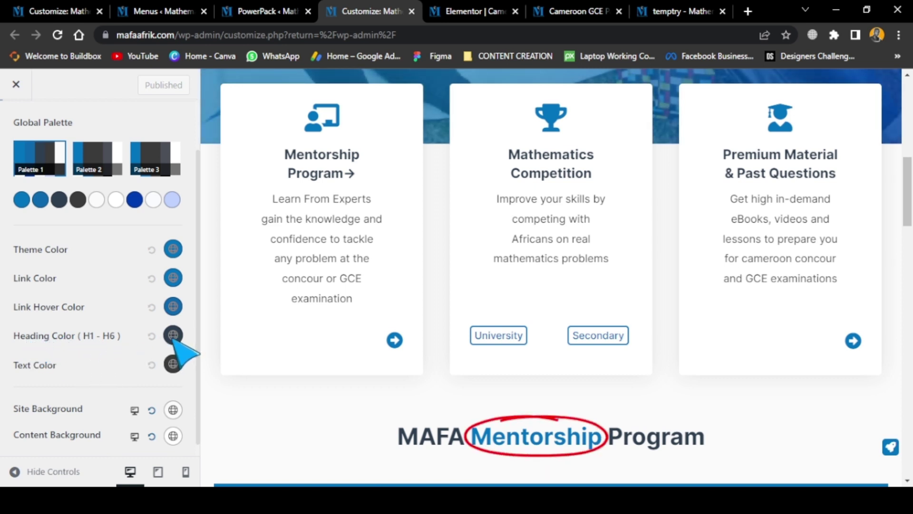
scroll(453, 322, "up", 4)
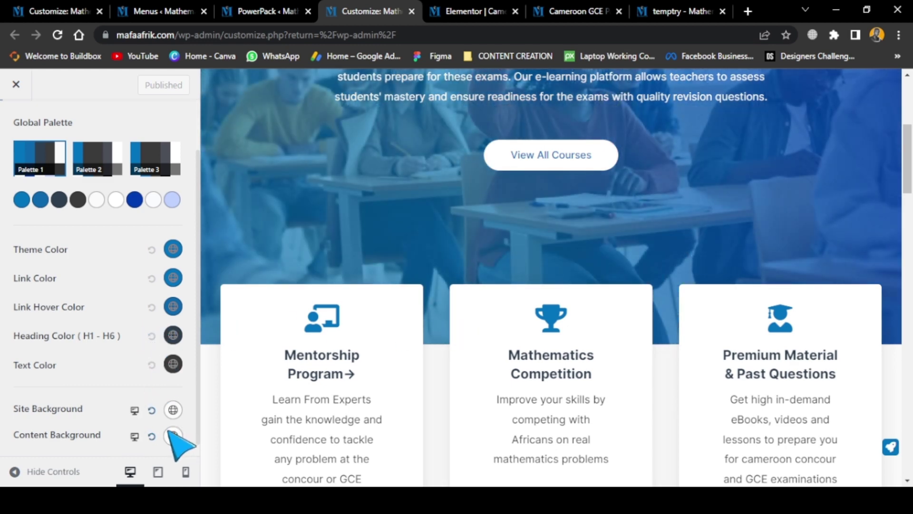
scroll(119, 199, "up", 1)
scroll(95, 180, "down", 1)
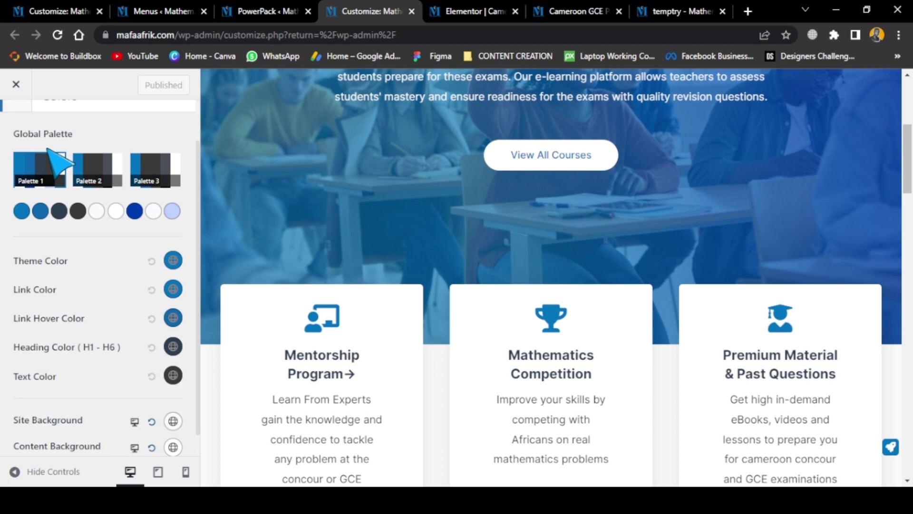
scroll(66, 159, "up", 1)
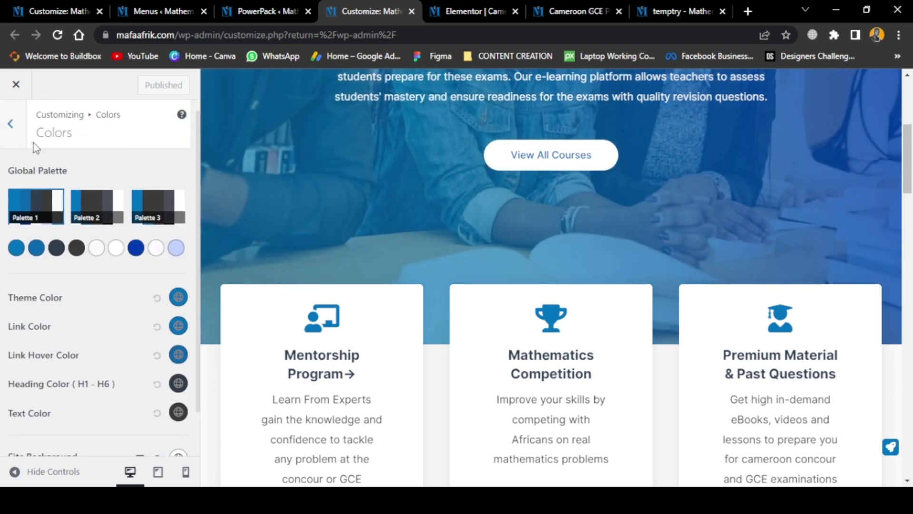
left_click(26, 138)
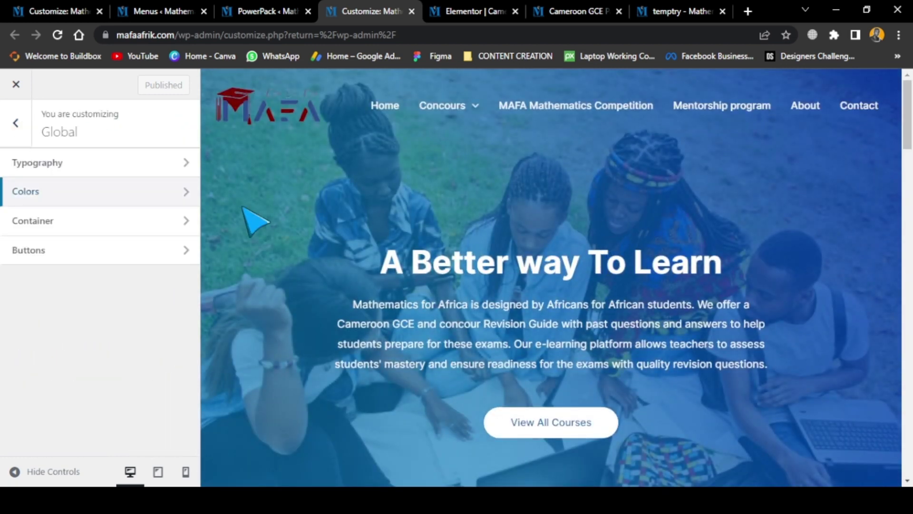
- Review the Buttons presets, colours, border width, 50 px radius and 15/40/16/40 padding
left_click(101, 256)
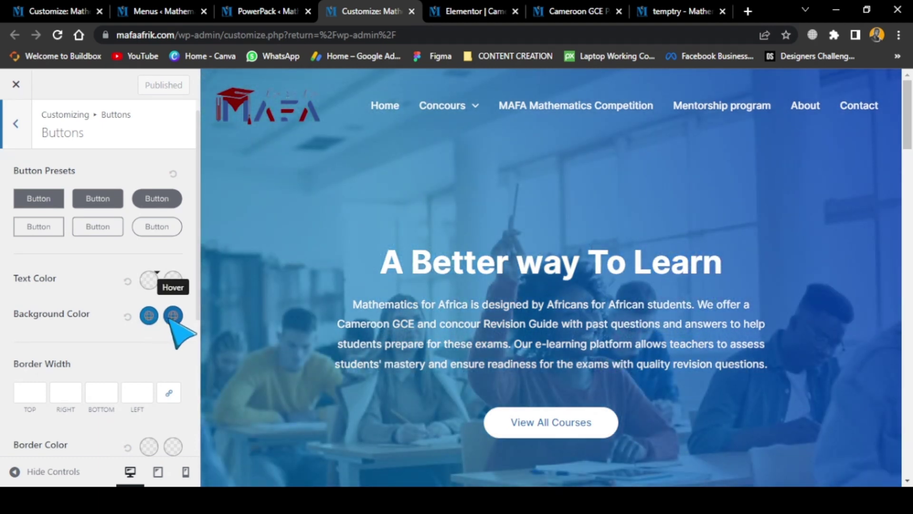
scroll(550, 418, "down", 1)
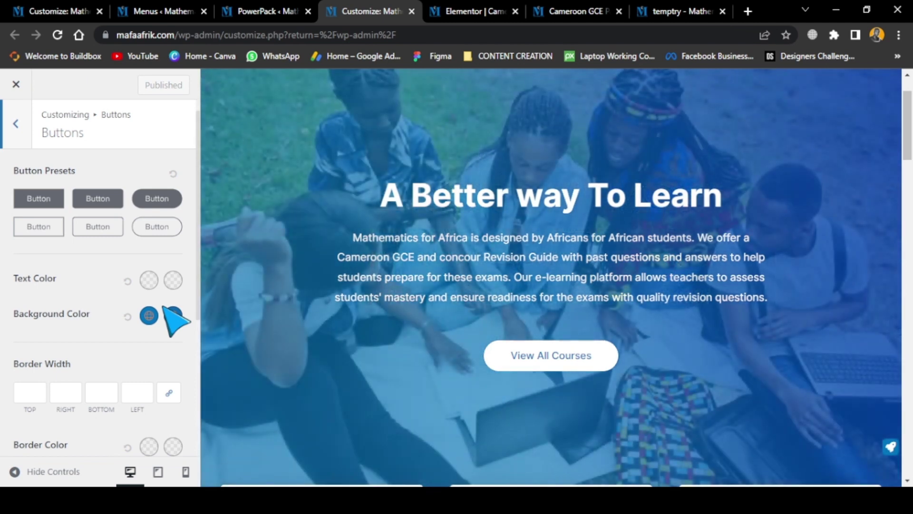
scroll(149, 354, "down", 5)
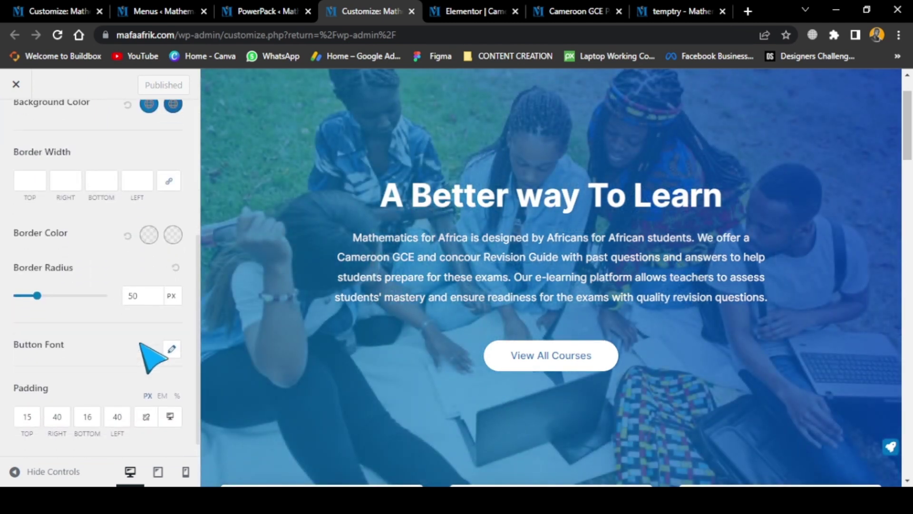
scroll(71, 213, "up", 1)
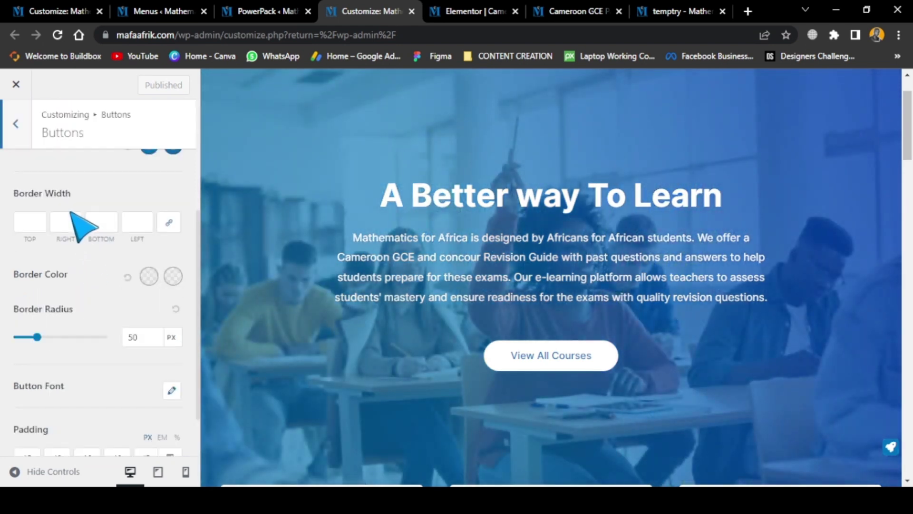
scroll(71, 212, "up", 4)
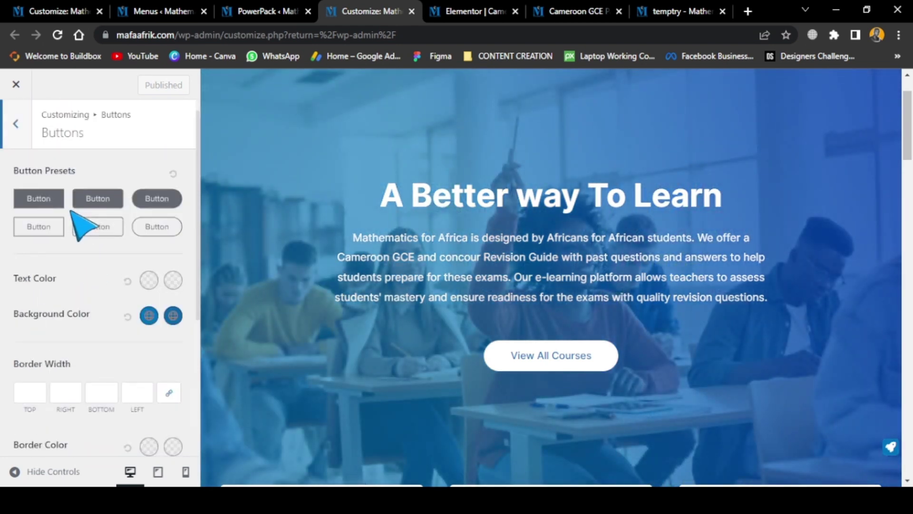
- Leave the Buttons settings and return to the top-level Customizer section list
left_click(24, 131)
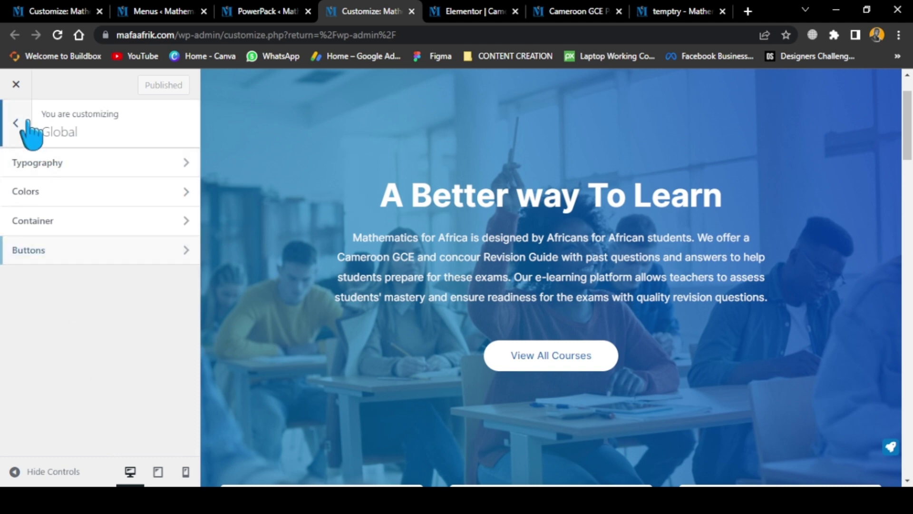
left_click(23, 124)
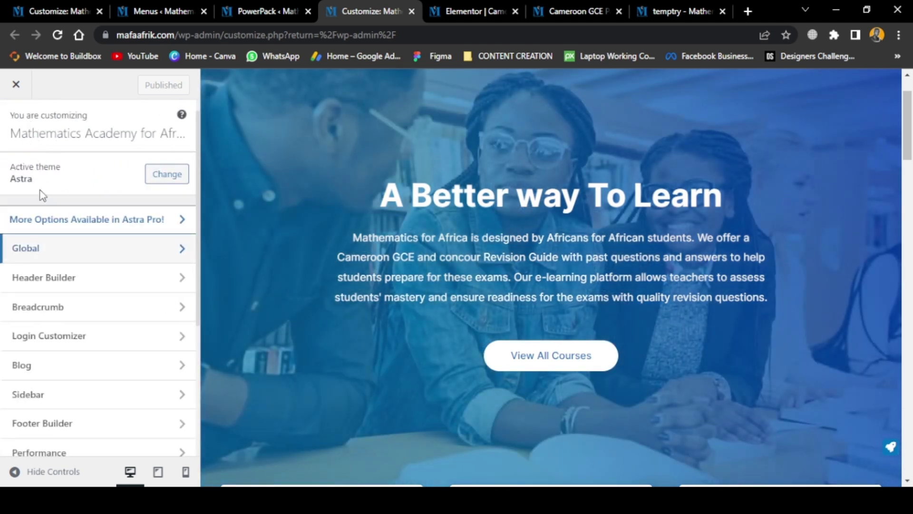
scroll(61, 255, "down", 1)
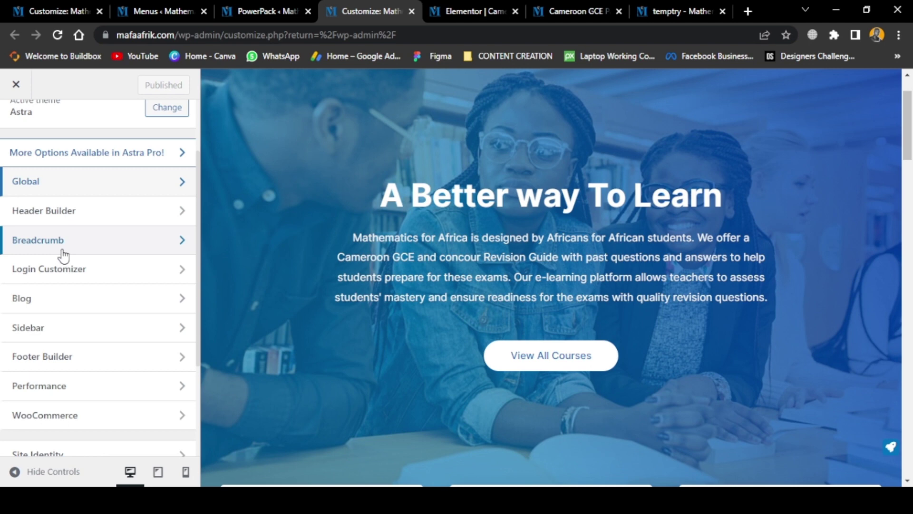
scroll(61, 290, "down", 1)
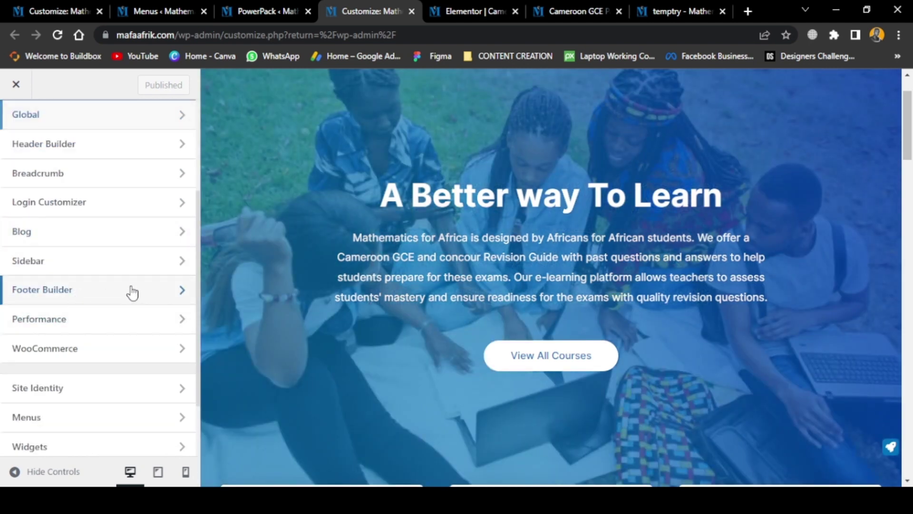
- Review the Footer Builder's Copyright text, starting 'CyDevTeam | Copyright ©', then return to the builder
left_click(162, 295)
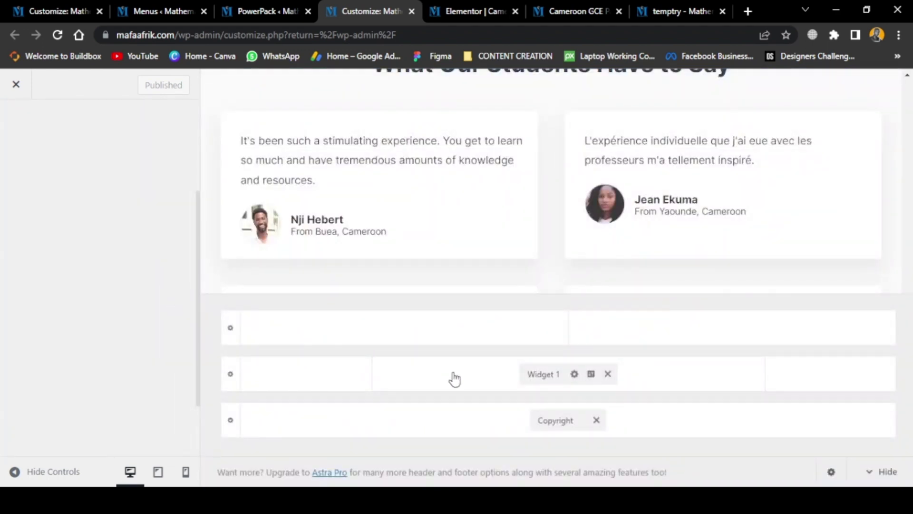
left_click(496, 379)
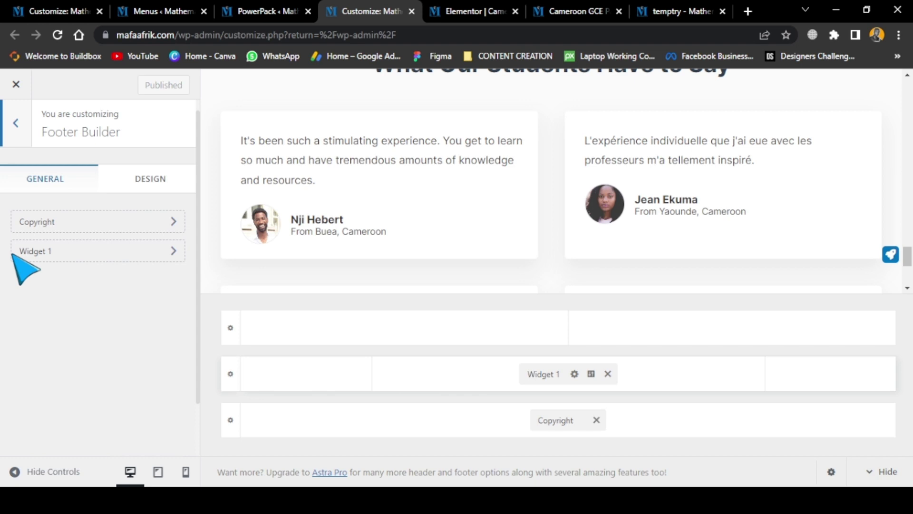
left_click(82, 233)
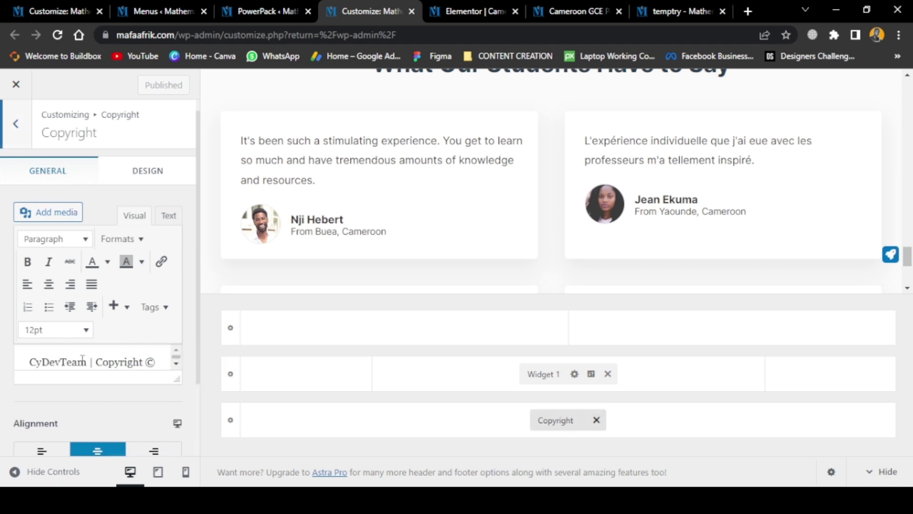
scroll(82, 358, "down", 2)
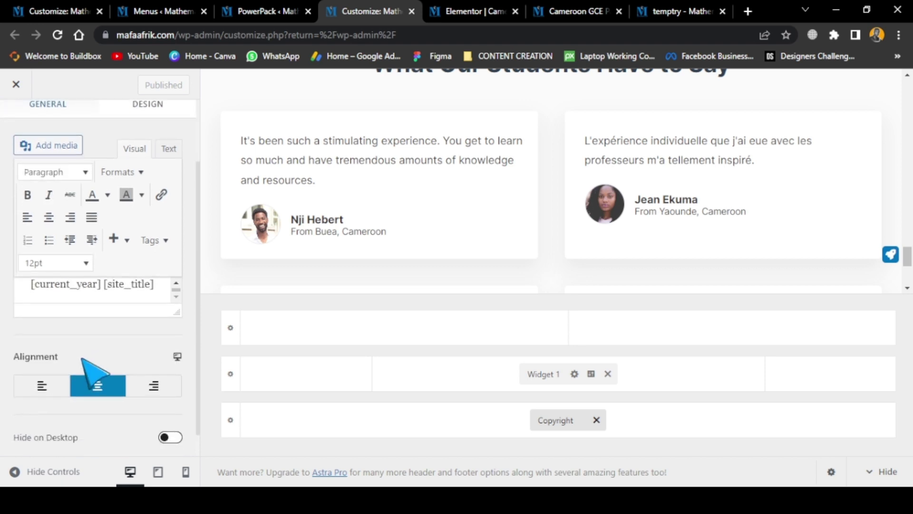
scroll(112, 357, "up", 2)
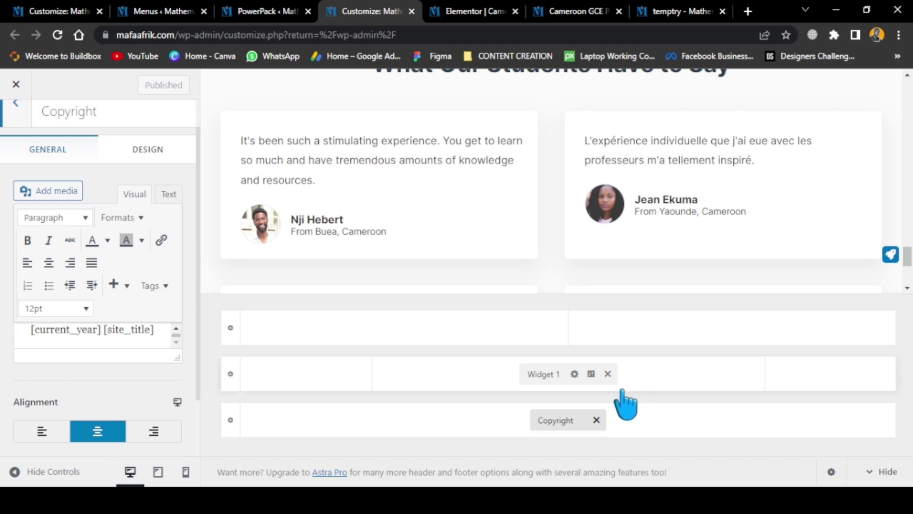
scroll(116, 342, "up", 1)
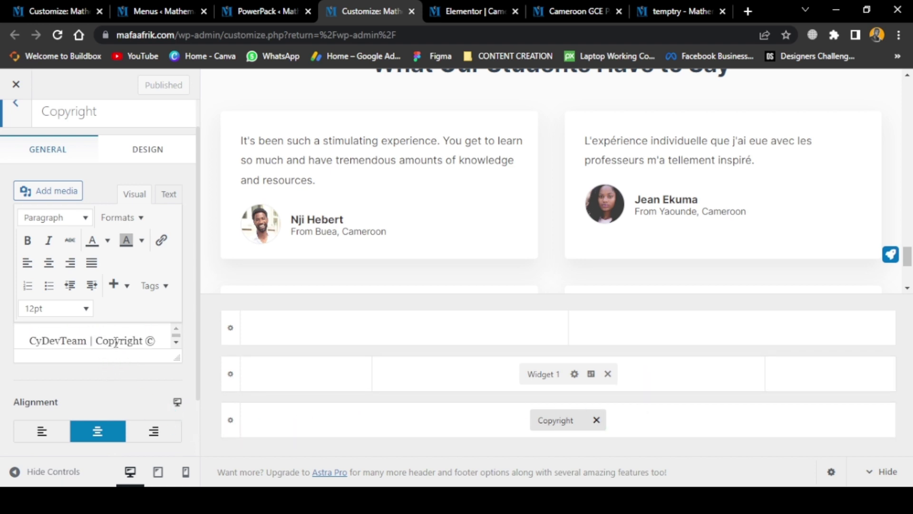
left_click(13, 119)
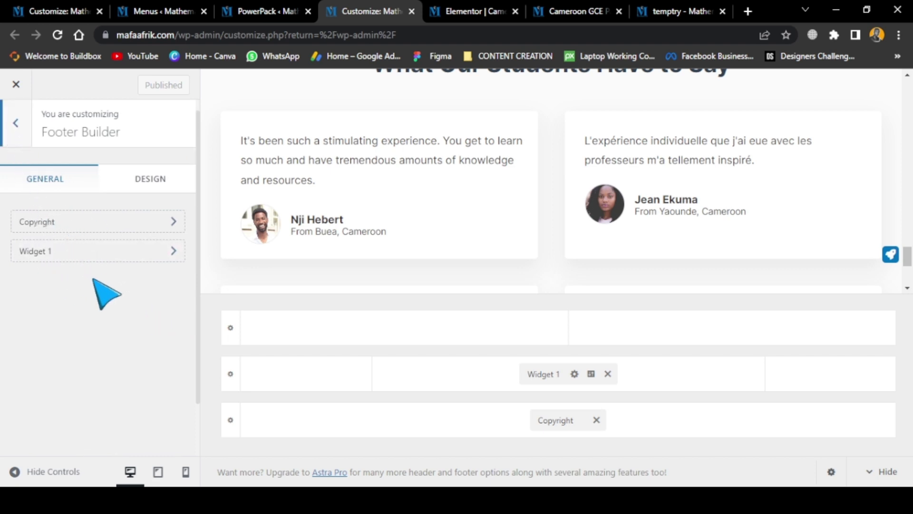
- Show the Site Identity panel with the current 'M' logo as site icon
scroll(102, 415, "down", 3)
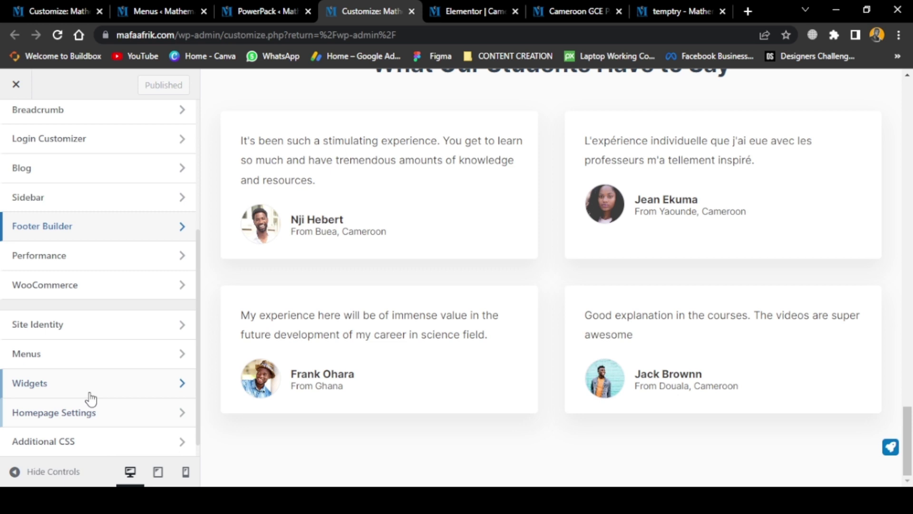
left_click(134, 340)
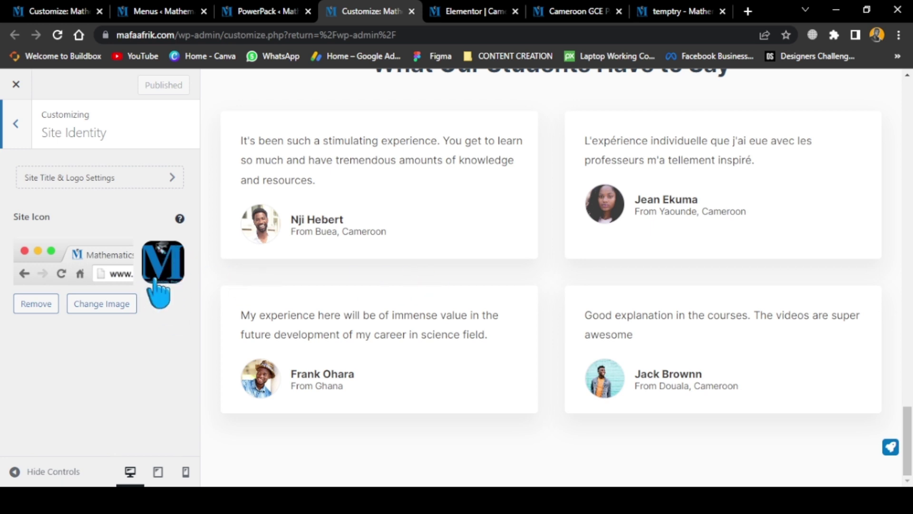
left_click(62, 187)
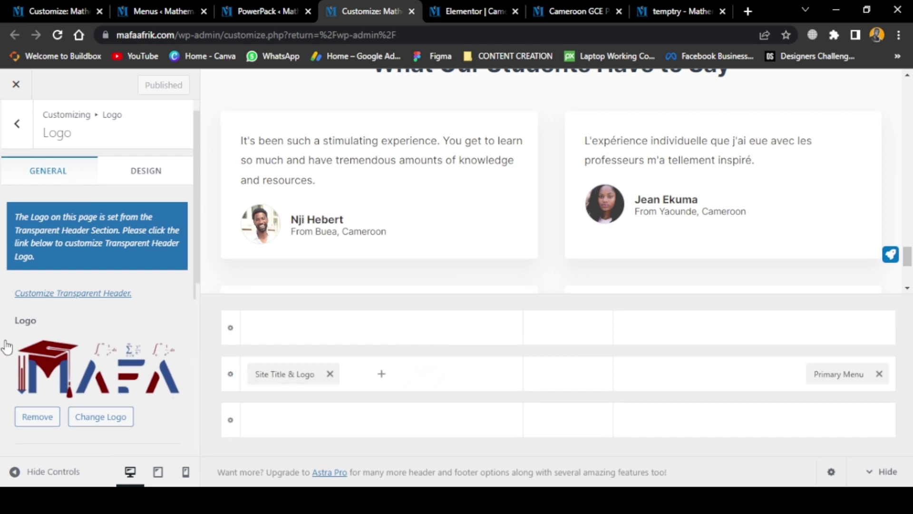
scroll(119, 376, "down", 3)
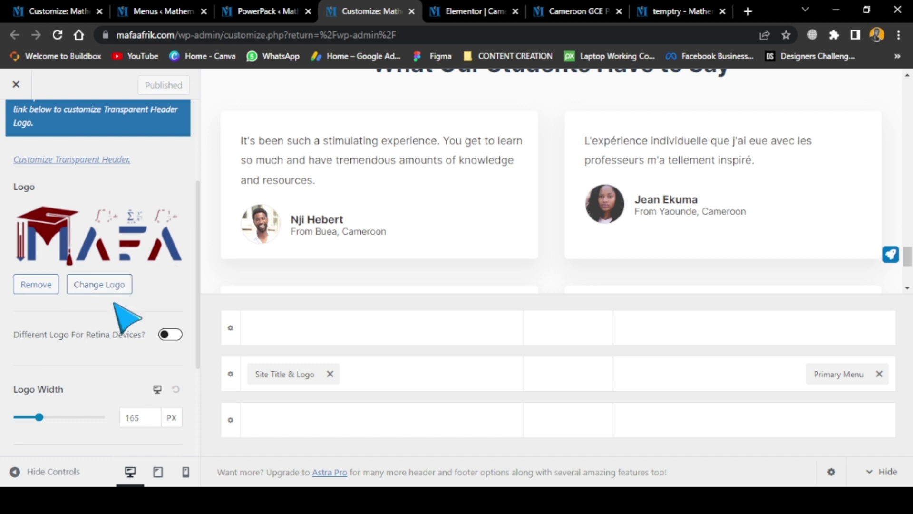
scroll(125, 333, "down", 3)
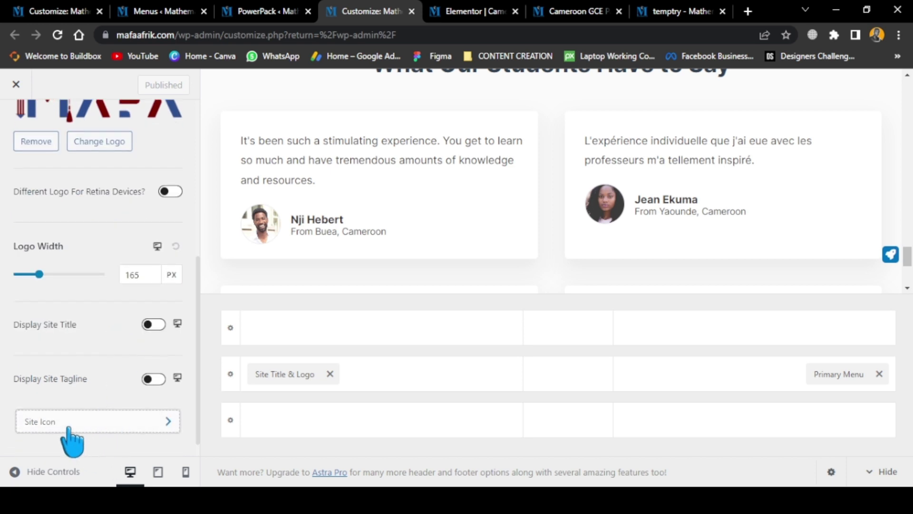
left_click(31, 420)
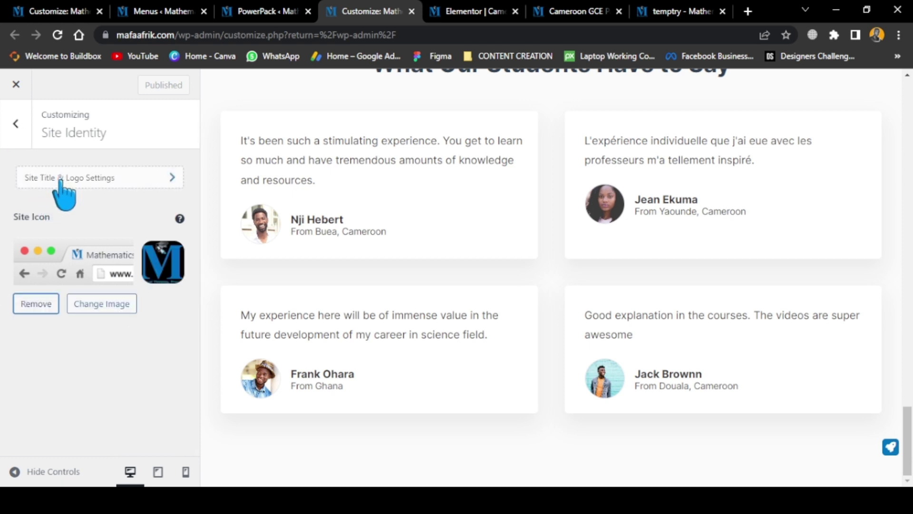
- Return to the main Customizer list and look over the Menus settings
left_click(14, 138)
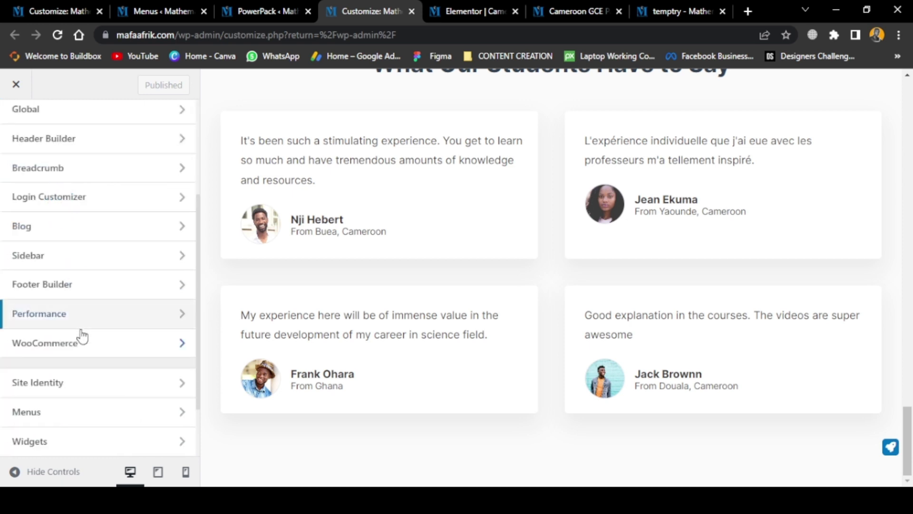
scroll(82, 336, "down", 2)
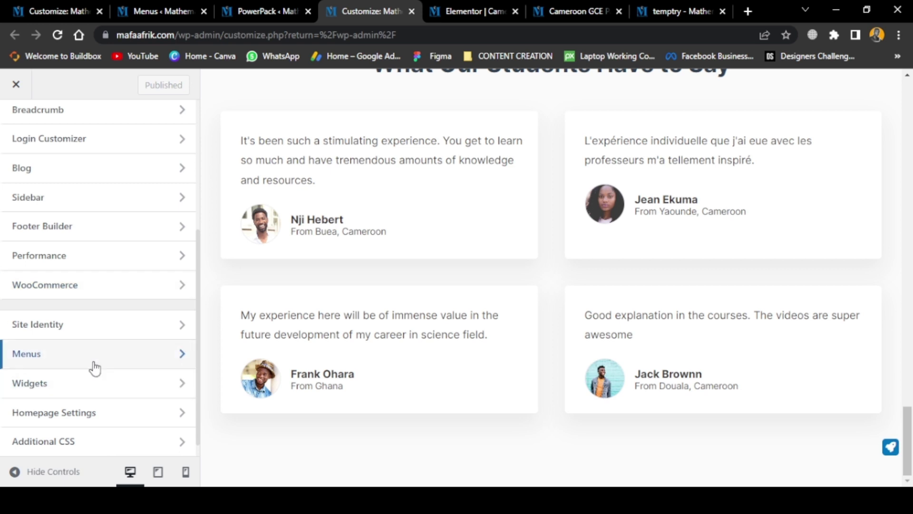
left_click(95, 368)
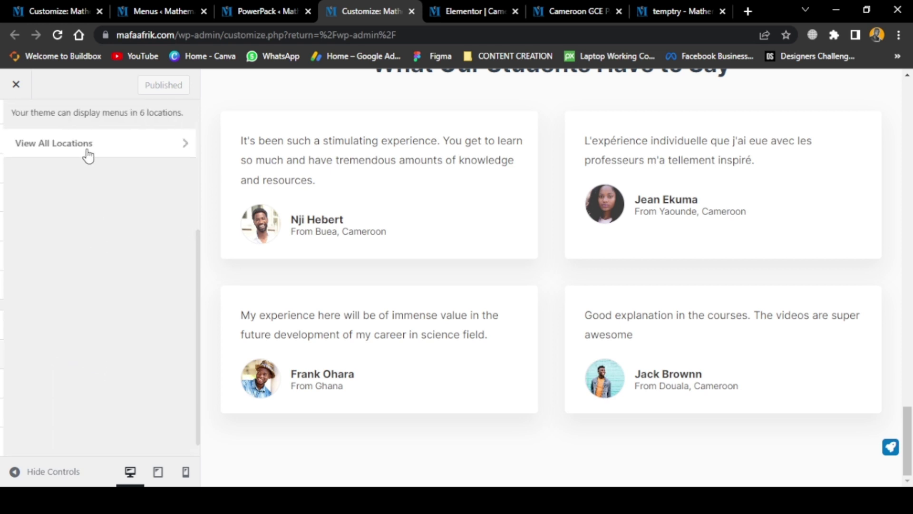
scroll(90, 150, "up", 1)
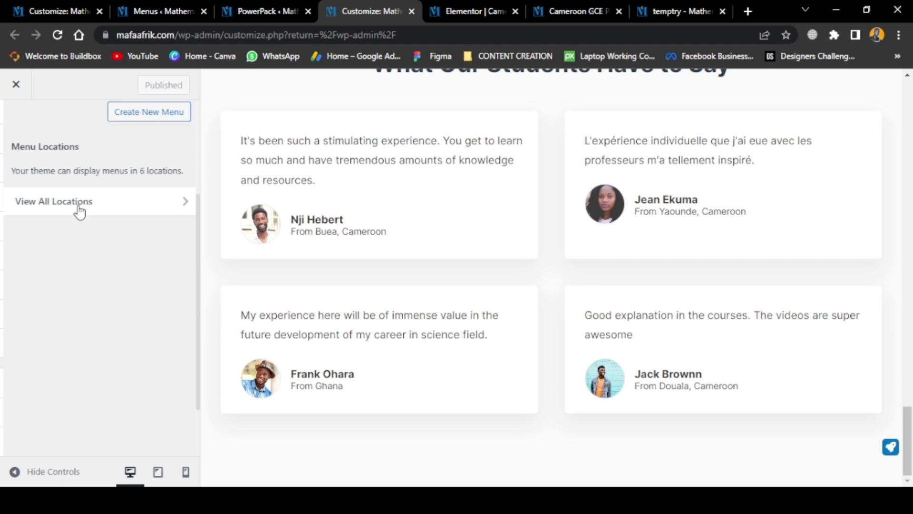
- Inspect the Login Customizer Form settings: width 320 and height 350
left_click(10, 95)
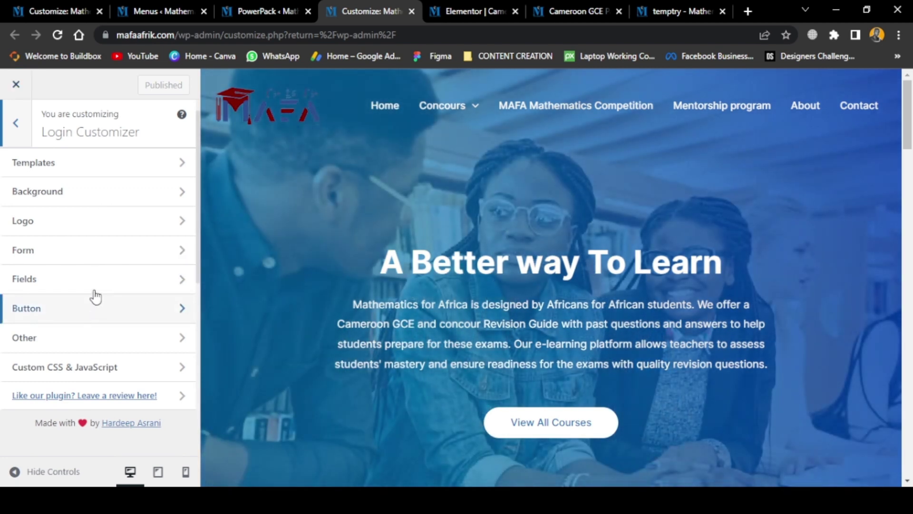
scroll(97, 270, "down", 3)
scroll(90, 252, "up", 3)
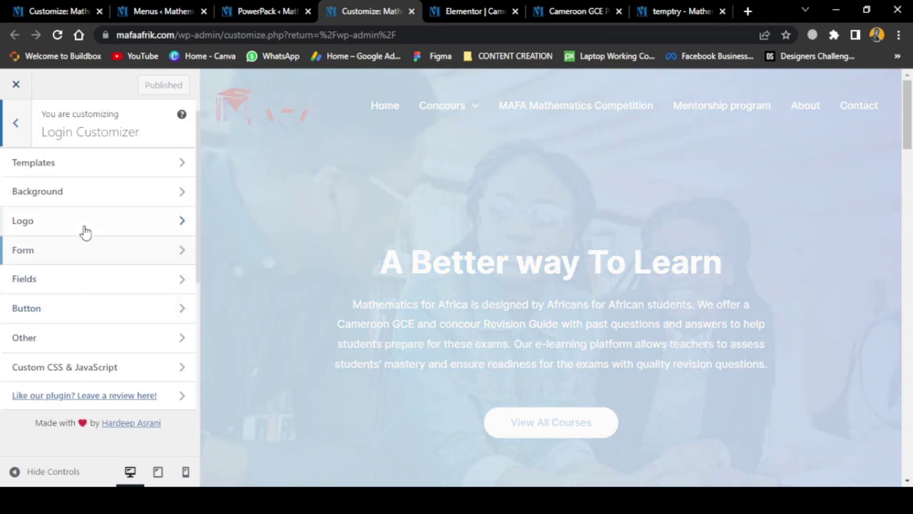
left_click(73, 261)
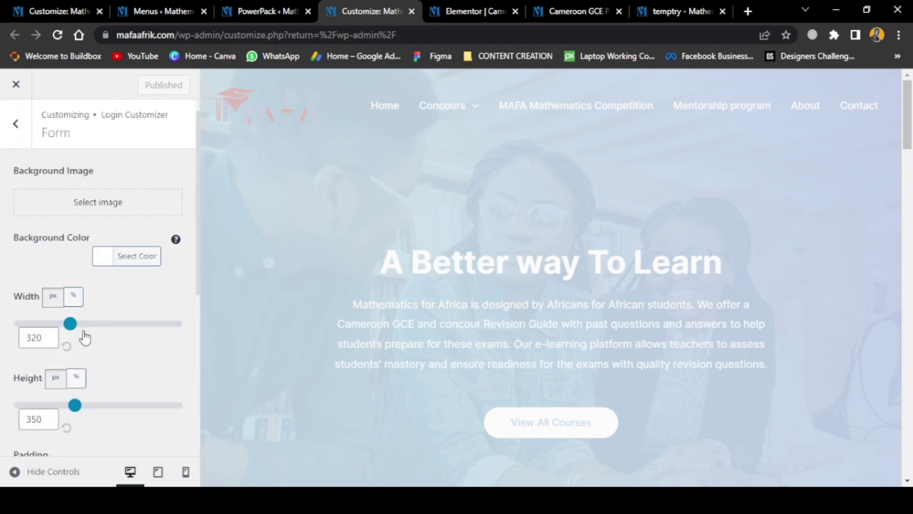
scroll(95, 317, "down", 3)
scroll(37, 179, "up", 3)
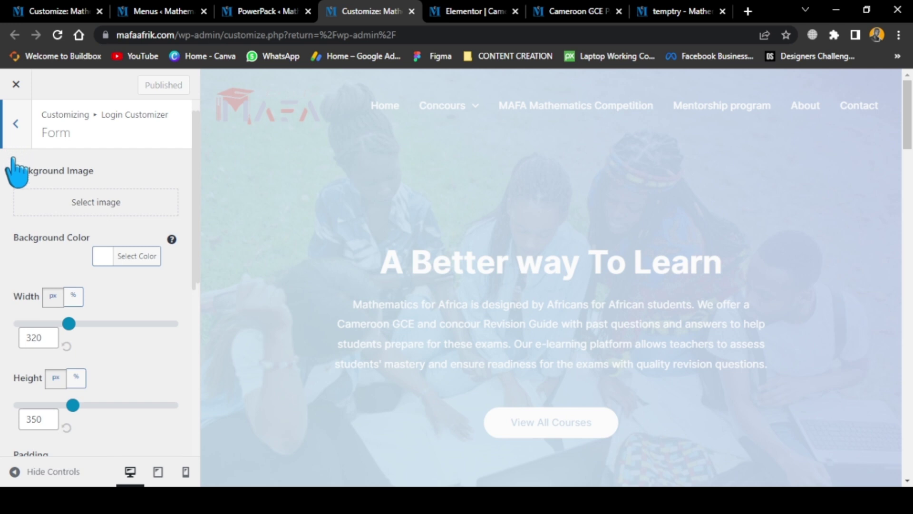
- Go back to the top-level Customizer section list, scrolled to the top
left_click(15, 133)
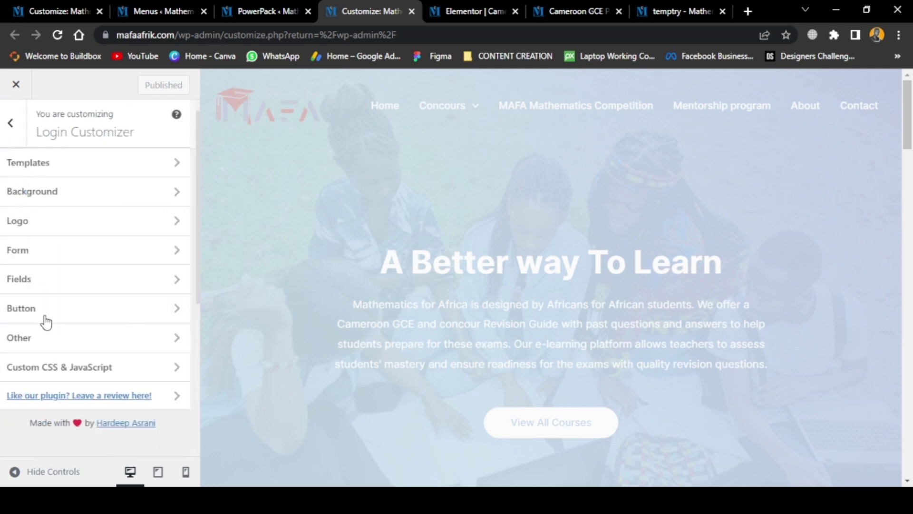
left_click(14, 130)
scroll(80, 374, "down", 3)
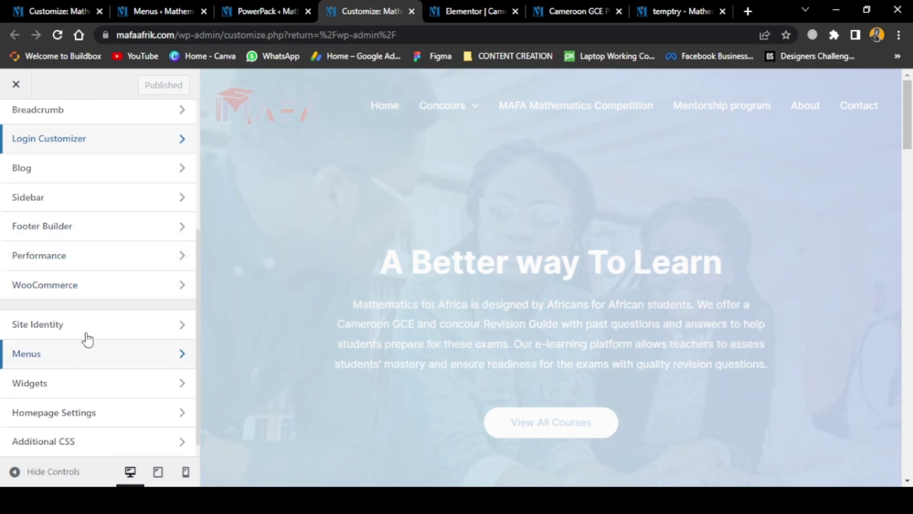
scroll(120, 227, "up", 3)
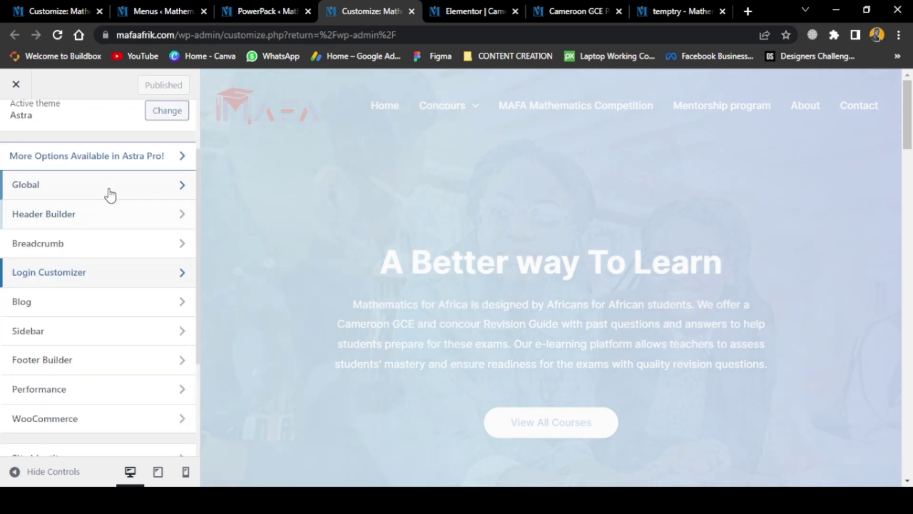
- Show the Header Builder layout with the Site Title & Logo and Primary Menu elements
left_click(86, 225)
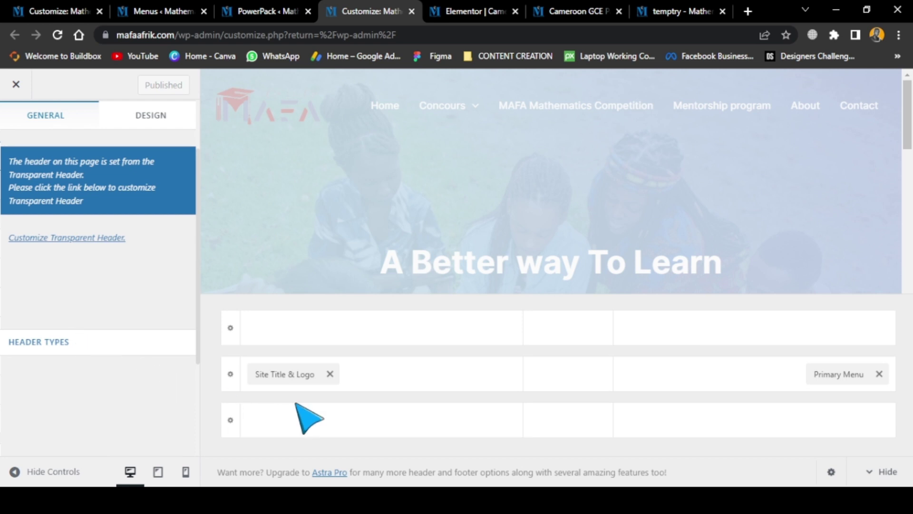
scroll(95, 312, "down", 1)
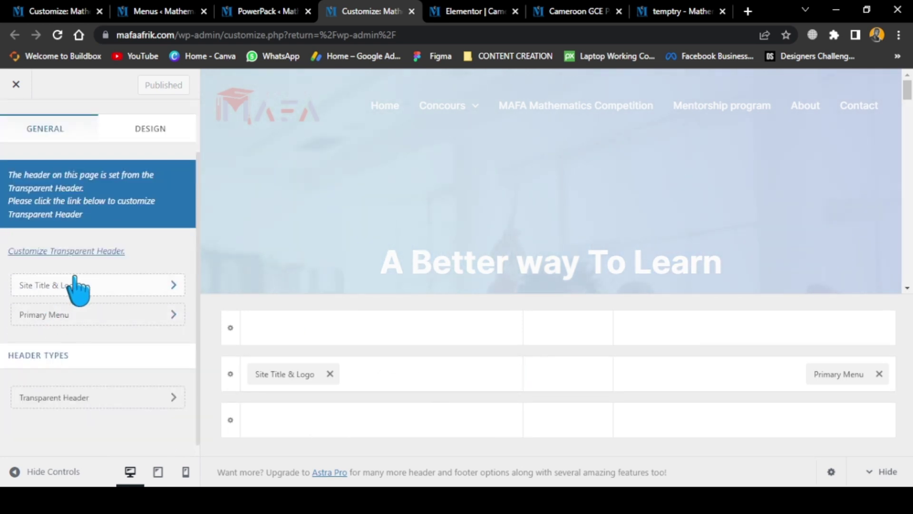